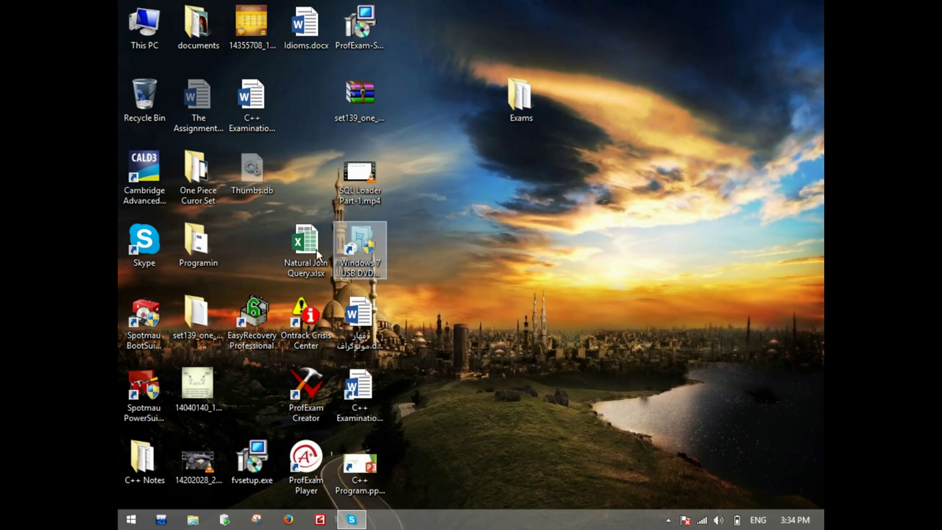
Open This PC and turn off the Show drive letters option in the advanced folder view settings.
{"action": "double_click", "coordinate": [144, 25]}
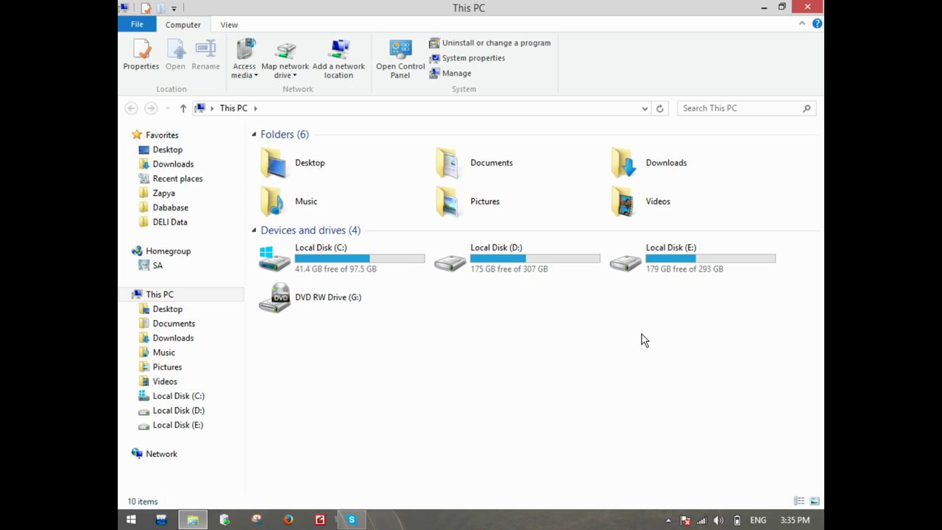
{"action": "left_click", "coordinate": [229, 24]}
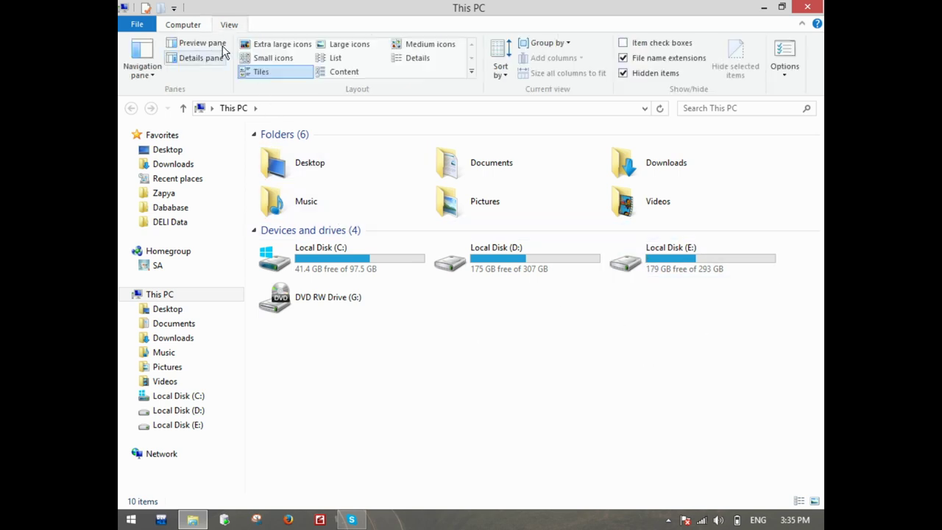
{"action": "left_click", "coordinate": [784, 48]}
{"action": "left_click_drag", "start_coordinate": [280, 143], "coordinate": [346, 53]}
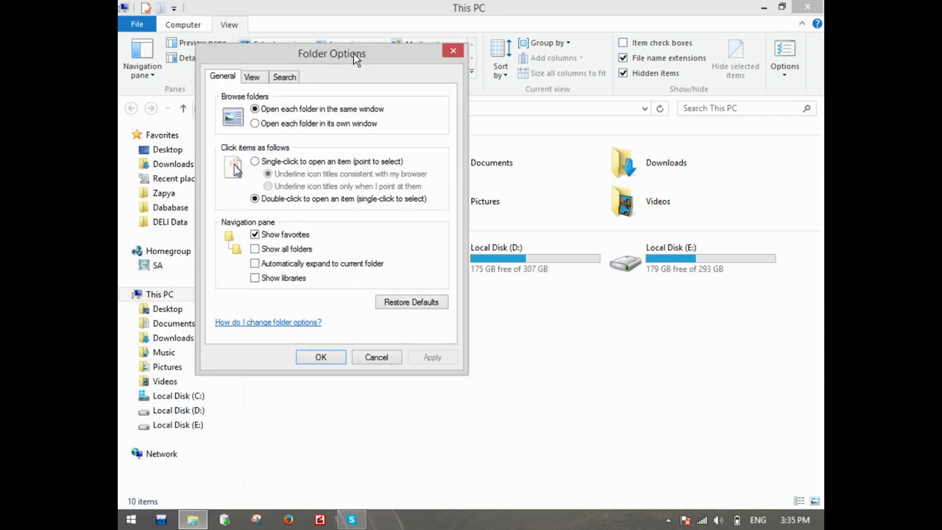
{"action": "left_click", "coordinate": [252, 76]}
{"action": "left_click_drag", "start_coordinate": [437, 199], "coordinate": [438, 253]}
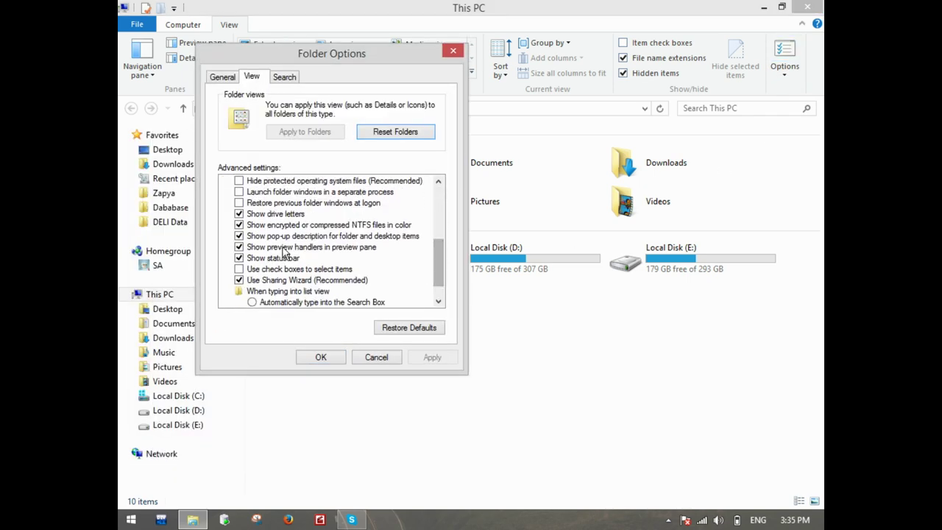
{"action": "left_click", "coordinate": [273, 214]}
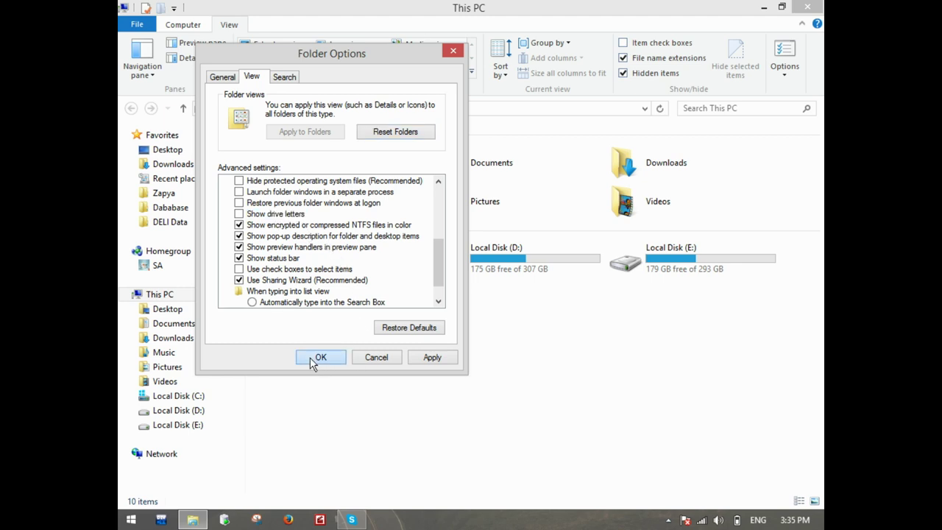
{"action": "left_click", "coordinate": [312, 358]}
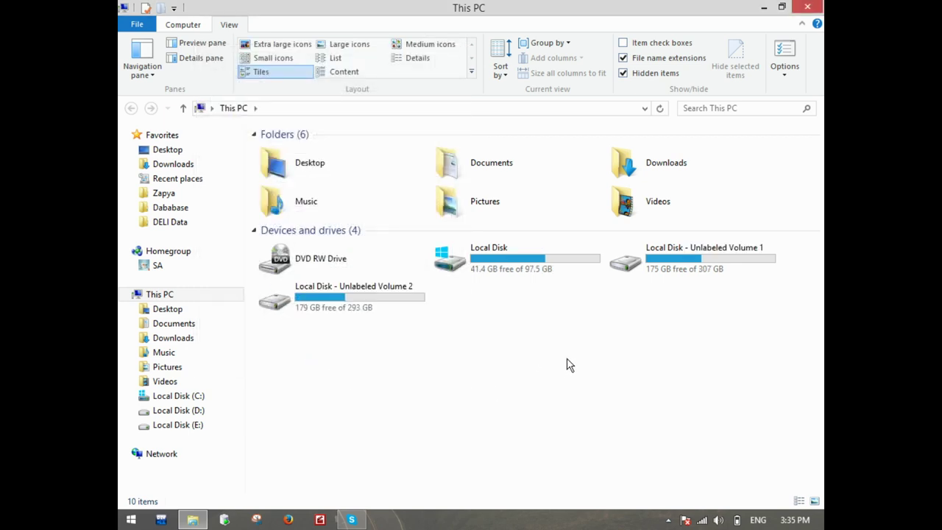
{"action": "left_click", "coordinate": [688, 267]}
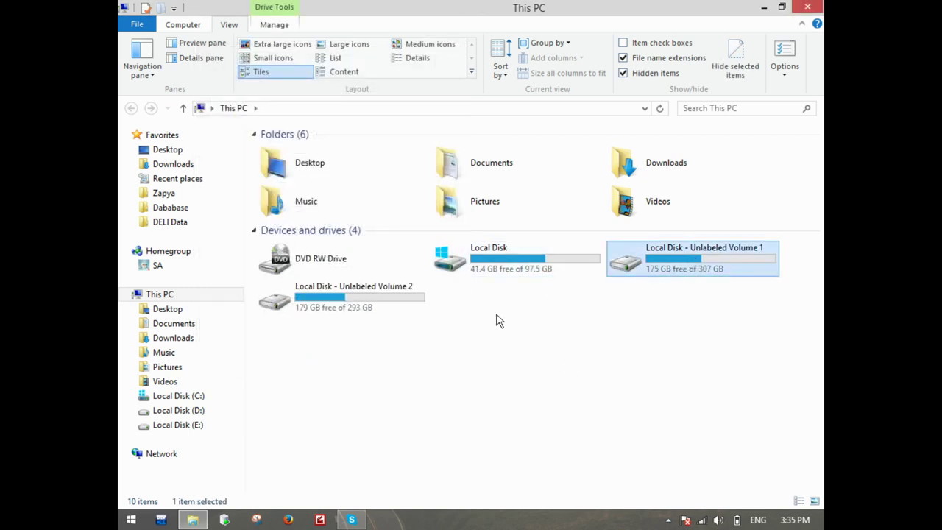
{"action": "left_click", "coordinate": [396, 303]}
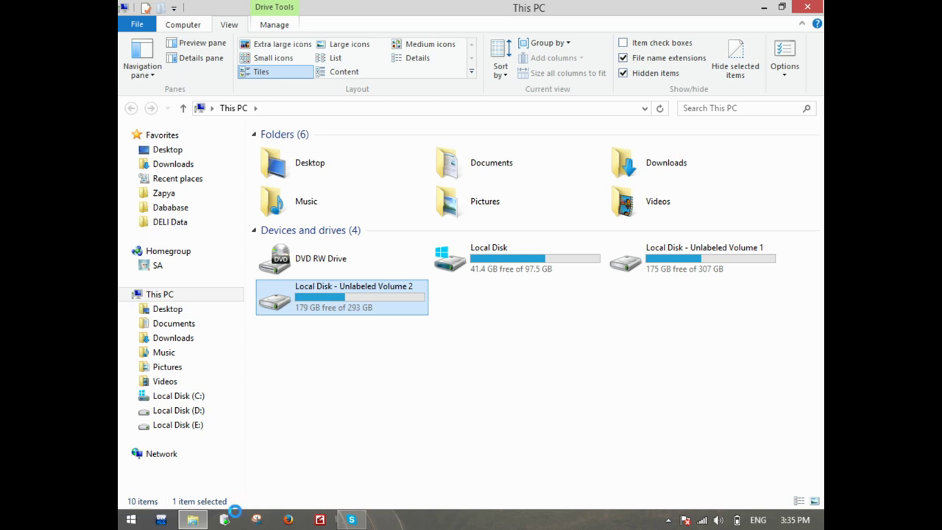
Turn the Show drive letters option back on in the advanced folder view settings.
{"action": "left_click", "coordinate": [784, 53]}
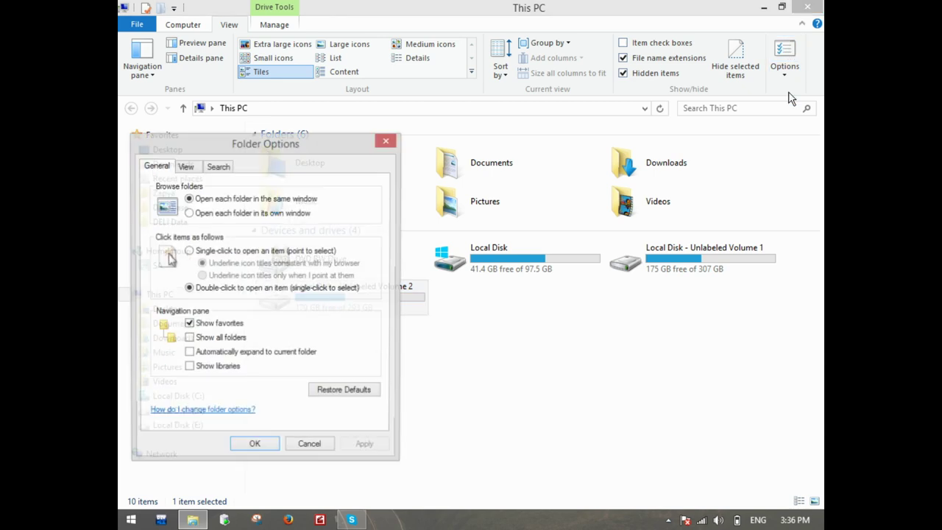
{"action": "left_click_drag", "start_coordinate": [300, 142], "coordinate": [432, 24]}
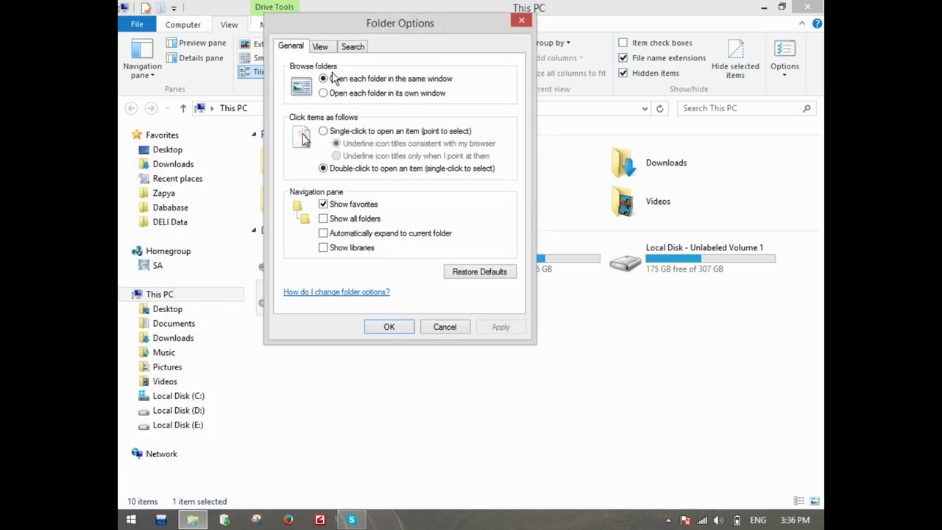
{"action": "left_click", "coordinate": [320, 47]}
{"action": "left_click_drag", "start_coordinate": [504, 176], "coordinate": [503, 220]}
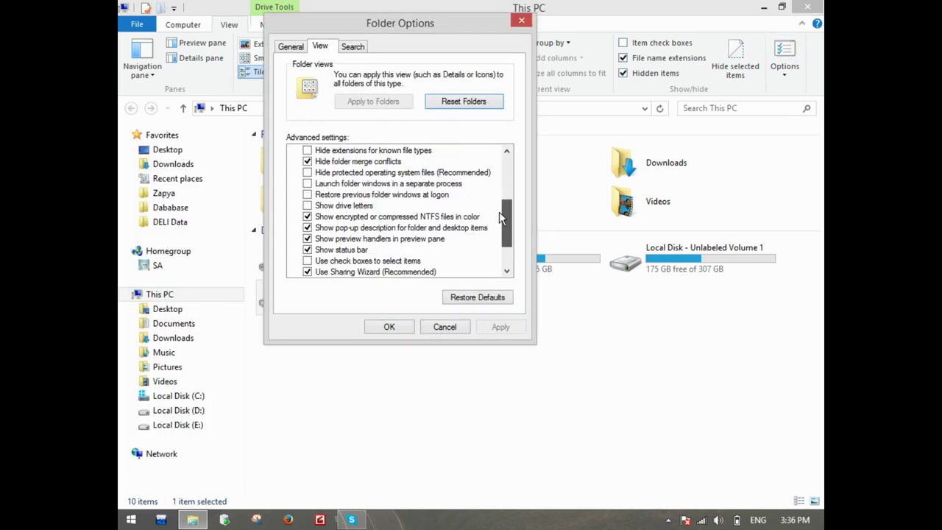
{"action": "left_click", "coordinate": [324, 208]}
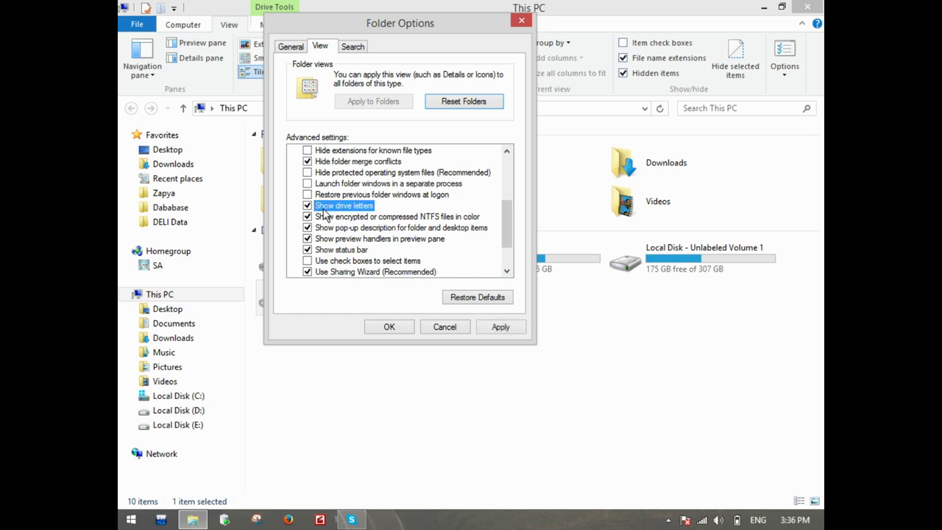
{"action": "left_click", "coordinate": [389, 329]}
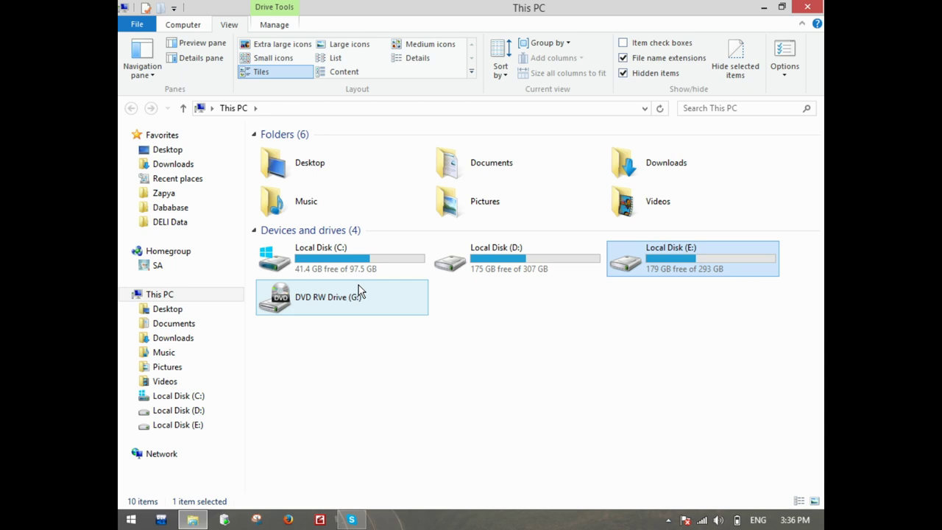
Reopen the advanced folder view settings and find the option for showing encrypted or compressed NTFS files in color.
{"action": "left_click", "coordinate": [785, 53]}
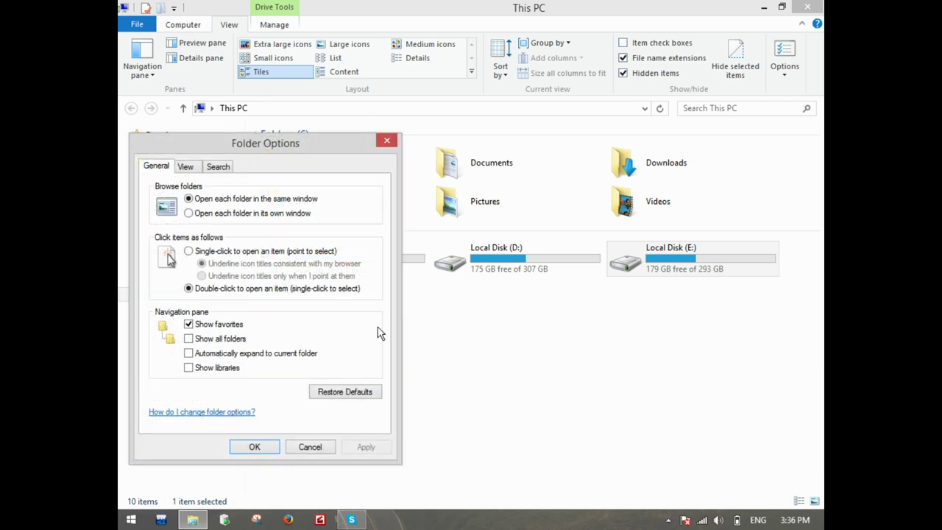
{"action": "left_click", "coordinate": [186, 166]}
{"action": "left_click_drag", "start_coordinate": [253, 147], "coordinate": [352, 30]}
{"action": "left_click_drag", "start_coordinate": [471, 181], "coordinate": [471, 230]}
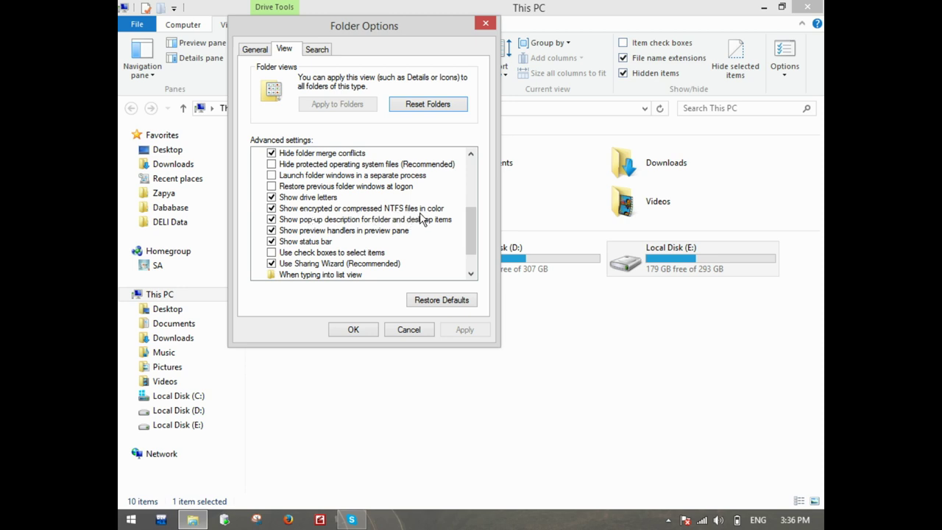
Capture the "Show encrypted or compressed NTFS files in color" option with Snipping Tool and underline "encrypted" and "NTFS" with the pen.
{"action": "left_click", "coordinate": [255, 521]}
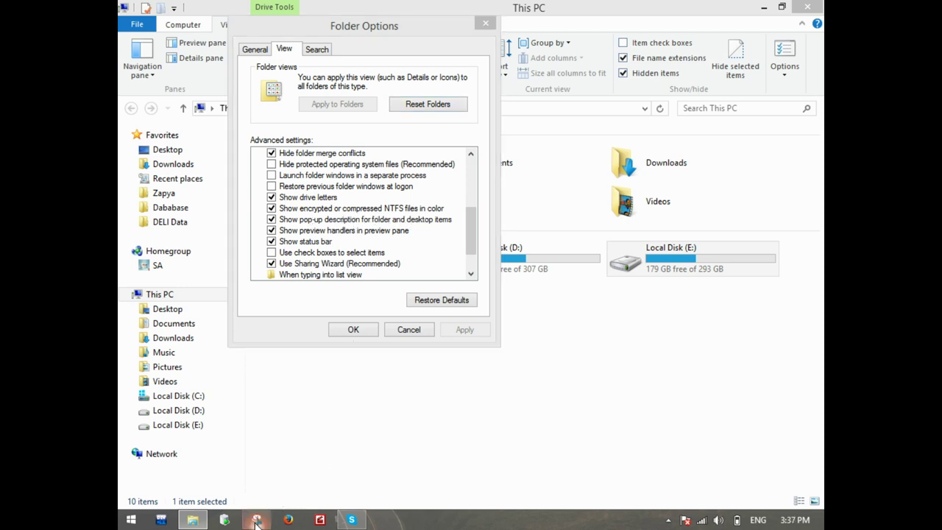
{"action": "left_click", "coordinate": [505, 88]}
{"action": "left_click_drag", "start_coordinate": [266, 203], "coordinate": [462, 214]}
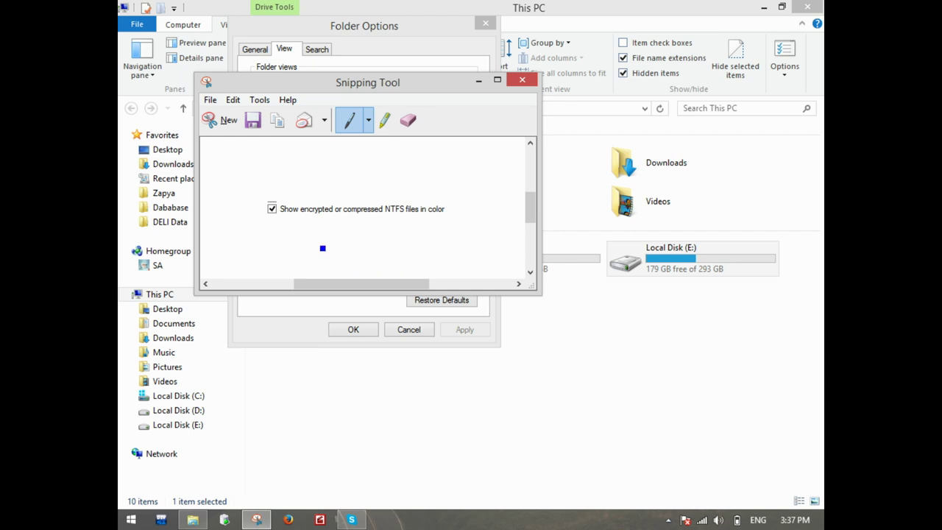
{"action": "left_click_drag", "start_coordinate": [301, 219], "coordinate": [409, 219]}
Open a new Notepad document and write "Encrypted:" with "File (Text)" on the line below.
{"action": "key", "text": "super+r"}
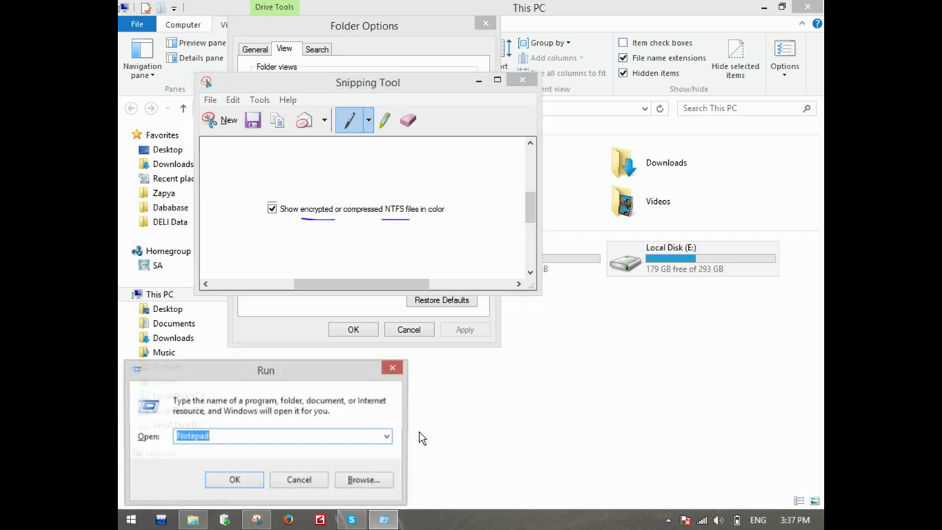
{"action": "type", "text": "notepad"}
{"action": "key", "text": "Return"}
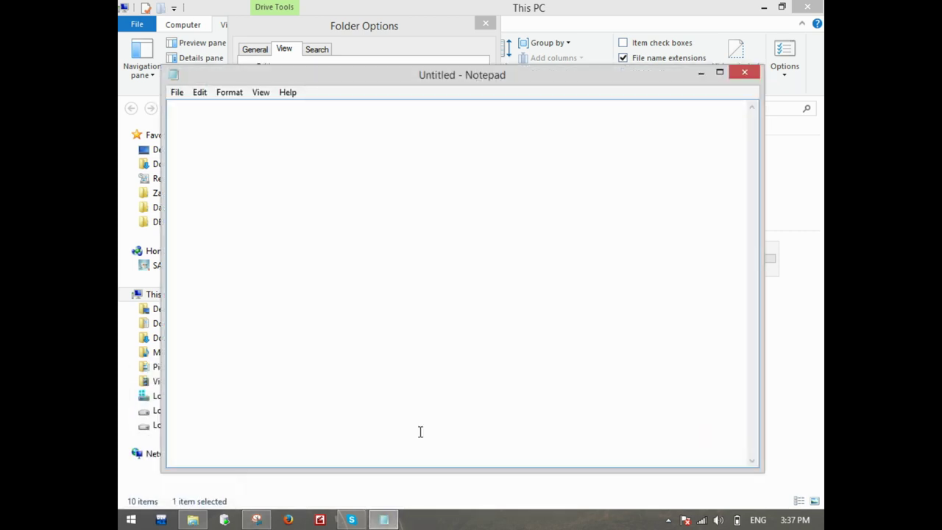
{"action": "type", "text": "Encrypted:"}
{"action": "key", "text": "Return"}
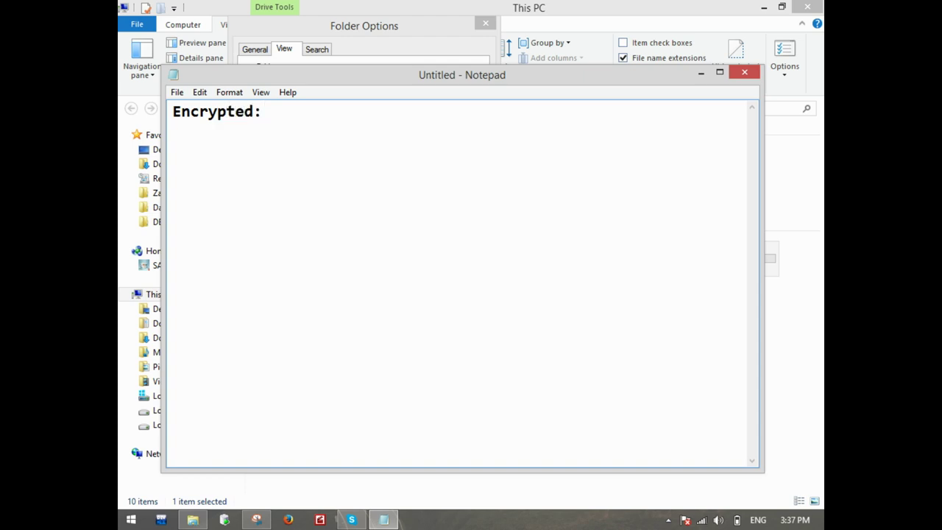
{"action": "type", "text": "File (Text)"}
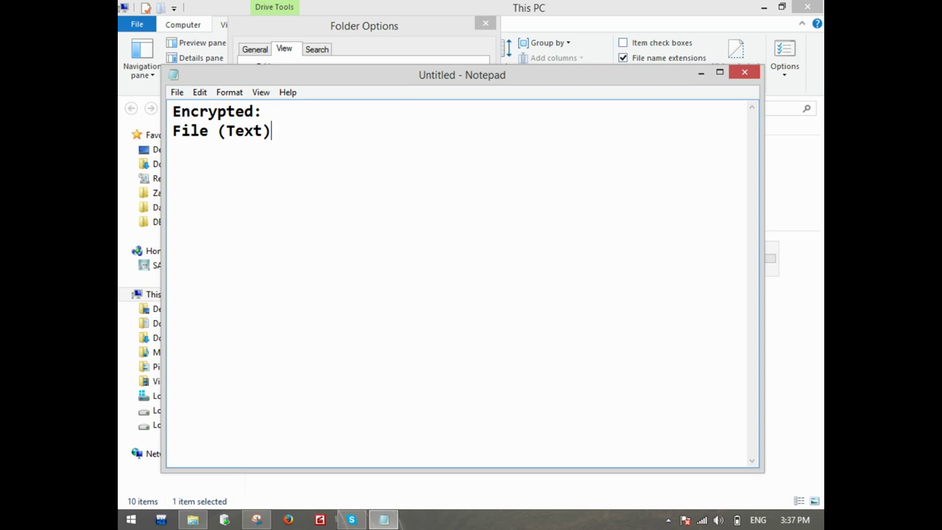
Add the line "NTFS =New Technology File System" below the encryption note, leaving one blank line between.
{"action": "key", "text": "Return"}
{"action": "type", "text": "NTFS =New Techno"}
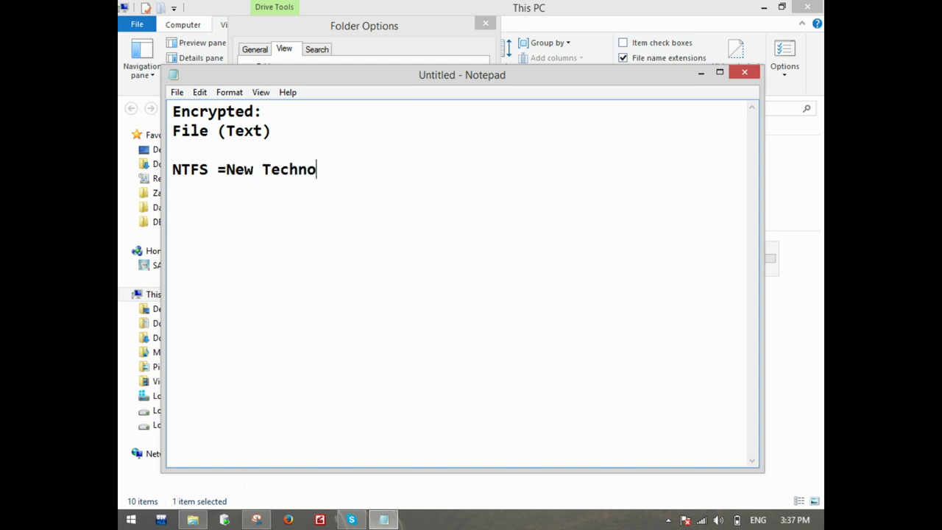
{"action": "type", "text": "logy vfi"}
{"action": "key", "text": "BackSpace"}
{"action": "key", "text": "BackSpace"}
{"action": "key", "text": "BackSpace"}
{"action": "type", "text": "Fiule S"}
{"action": "key", "text": "BackSpace"}
{"action": "key", "text": "BackSpace"}
{"action": "key", "text": "BackSpace"}
{"action": "key", "text": "BackSpace"}
{"action": "key", "text": "BackSpace"}
{"action": "type", "text": "le System"}
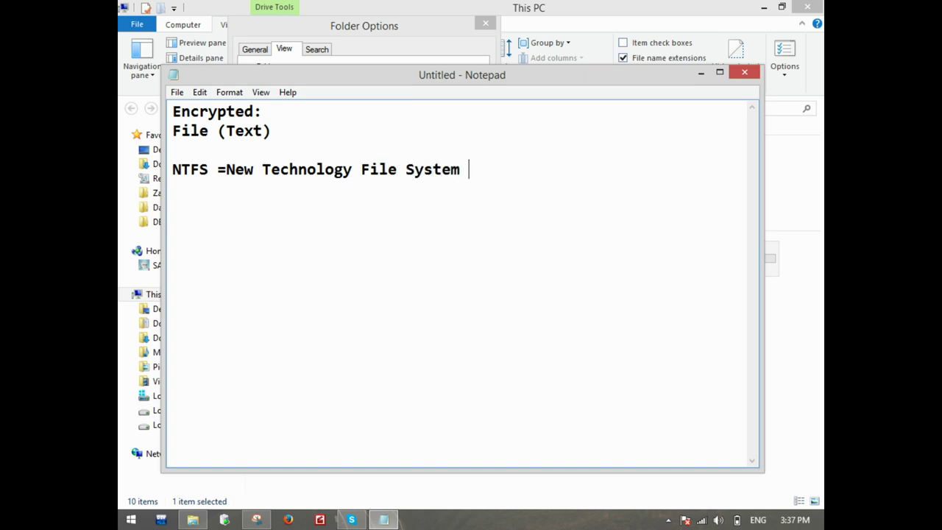
Add a line reading "Encryption = NTFS = Windows8.1" under the NTFS definition.
{"action": "key", "text": "Return"}
{"action": "type", "text": "Encryption "}
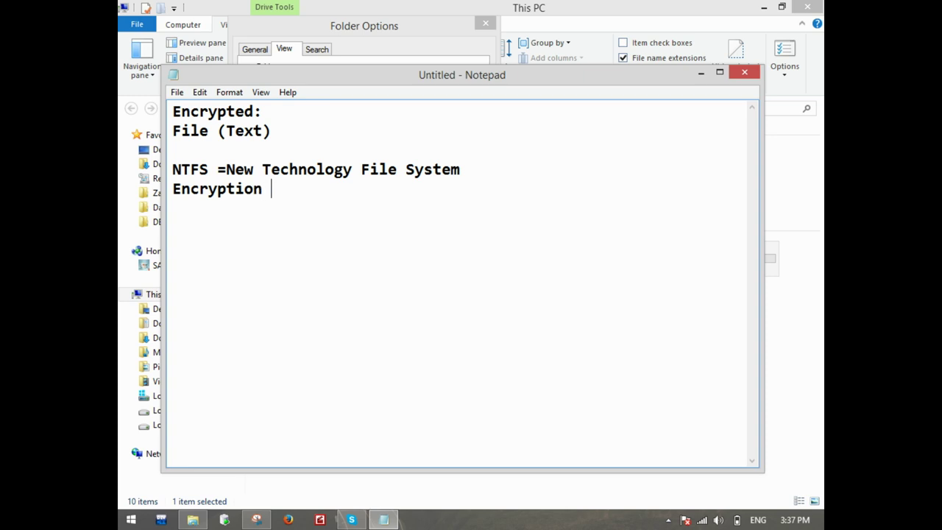
{"action": "type", "text": "= NTFS = Windows8.1"}
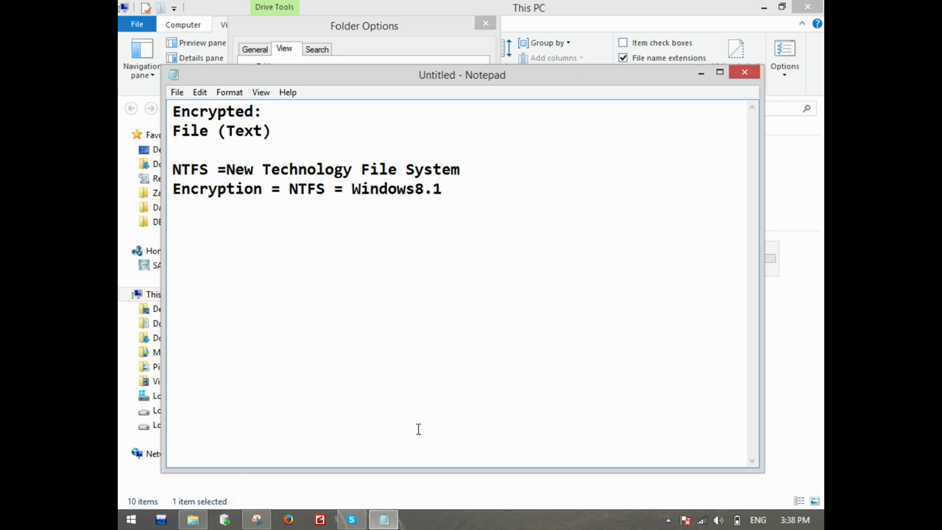
Return to Folder Options, dismiss it without changes, and open Local Disk (D:) to view its files.
{"action": "left_click", "coordinate": [416, 30]}
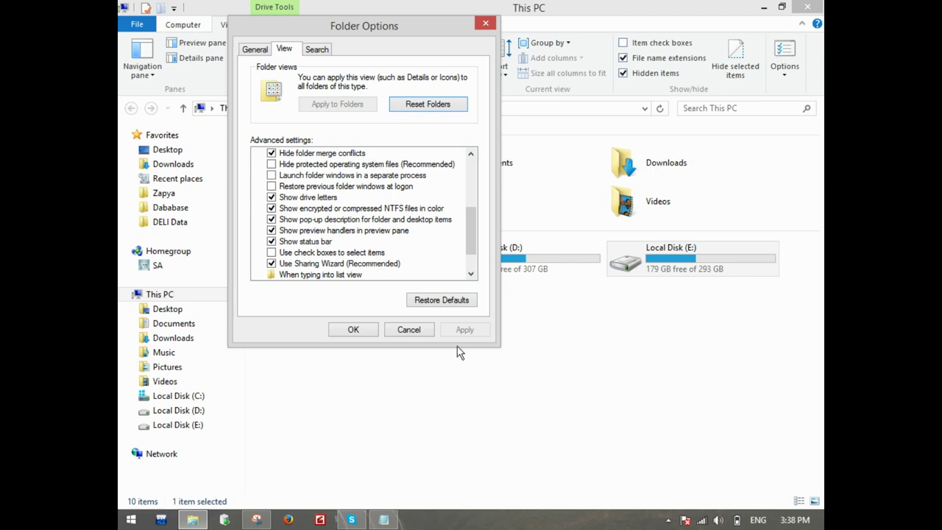
{"action": "left_click", "coordinate": [419, 331]}
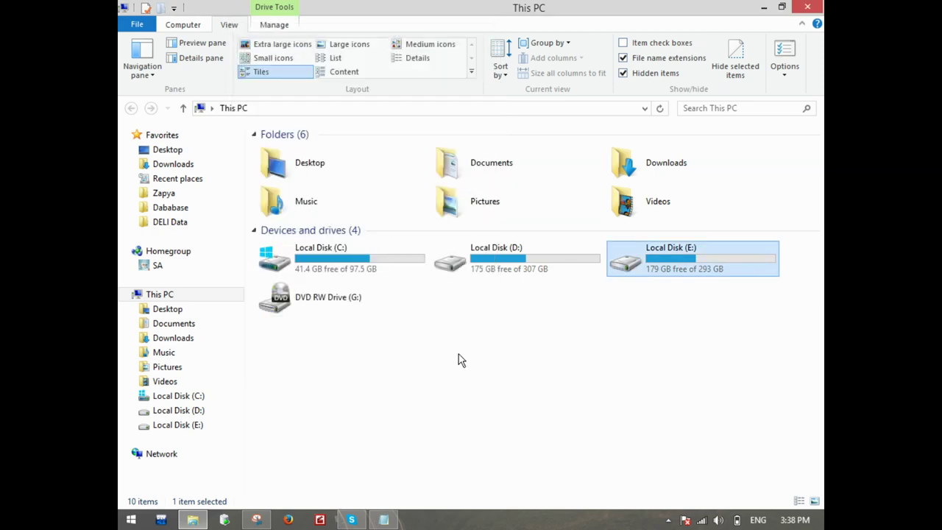
{"action": "double_click", "coordinate": [525, 254]}
{"action": "scroll", "coordinate": [637, 340], "scroll_direction": "down", "scroll_amount": 3}
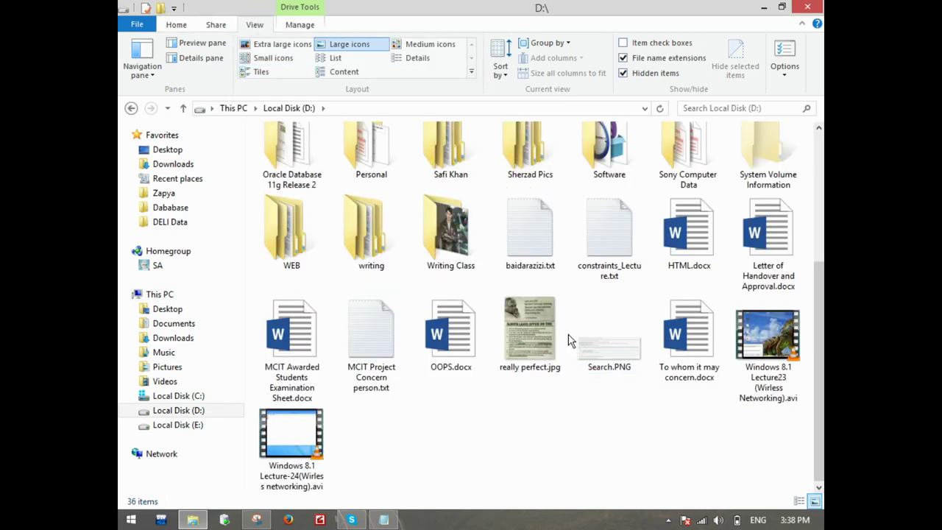
{"action": "left_click", "coordinate": [704, 381]}
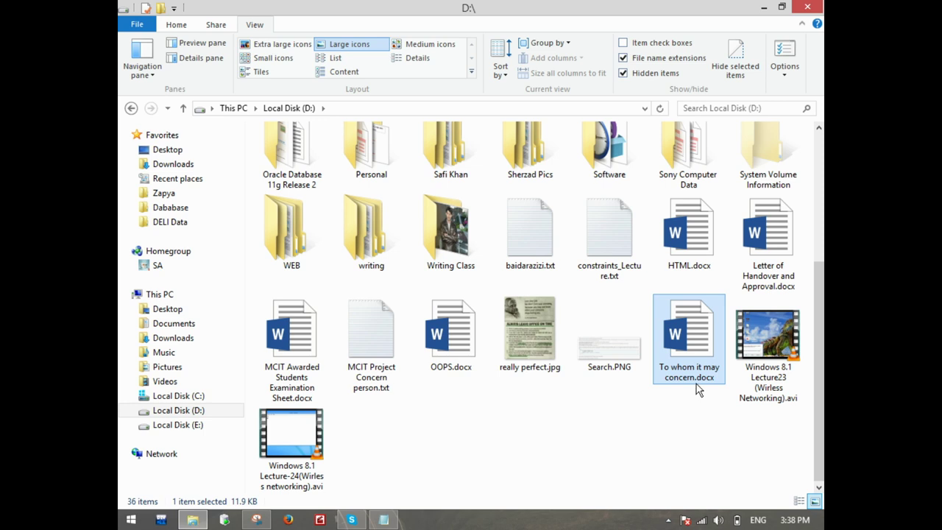
Encrypt MCIT Awarded Students Examination Sheet.docx through its advanced attributes, enabling "Encrypt contents to secure data", and check the file in the folder.
{"action": "left_click", "coordinate": [302, 377]}
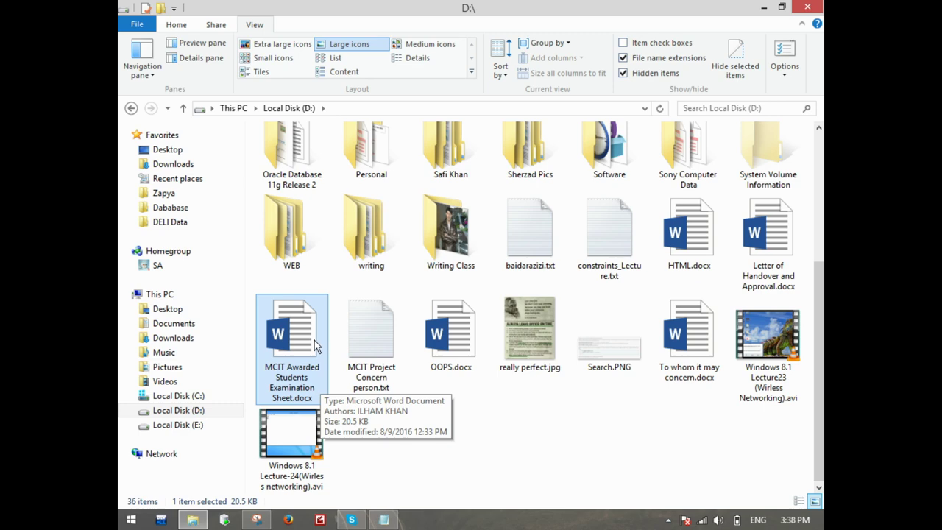
{"action": "right_click", "coordinate": [287, 317]}
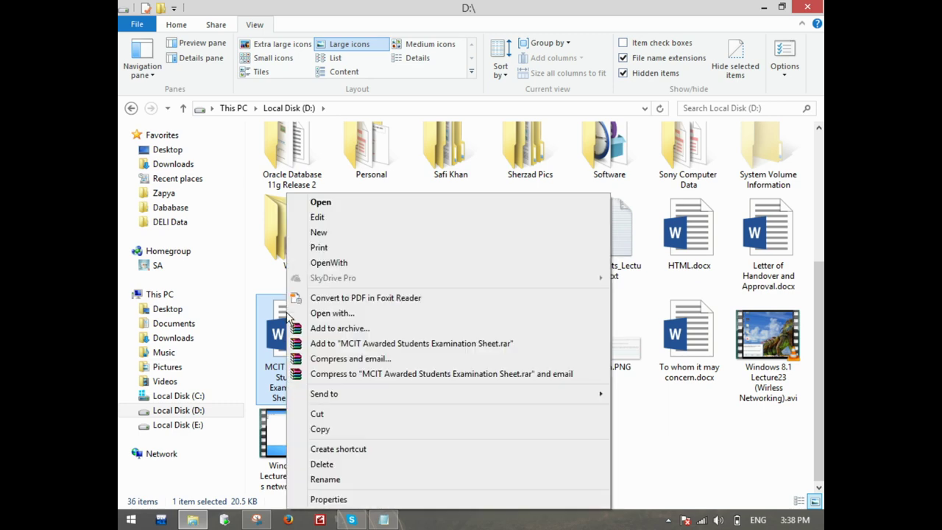
{"action": "left_click", "coordinate": [340, 499]}
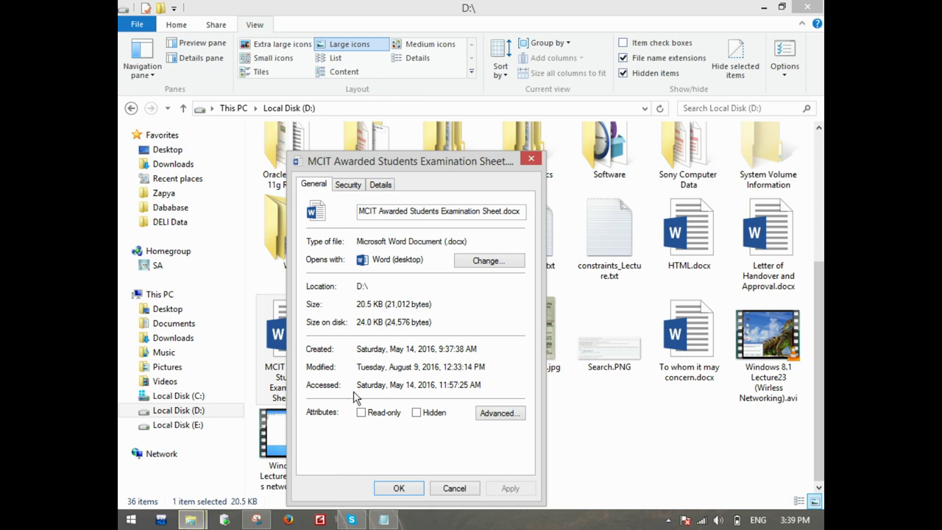
{"action": "left_click_drag", "start_coordinate": [402, 157], "coordinate": [418, 98]}
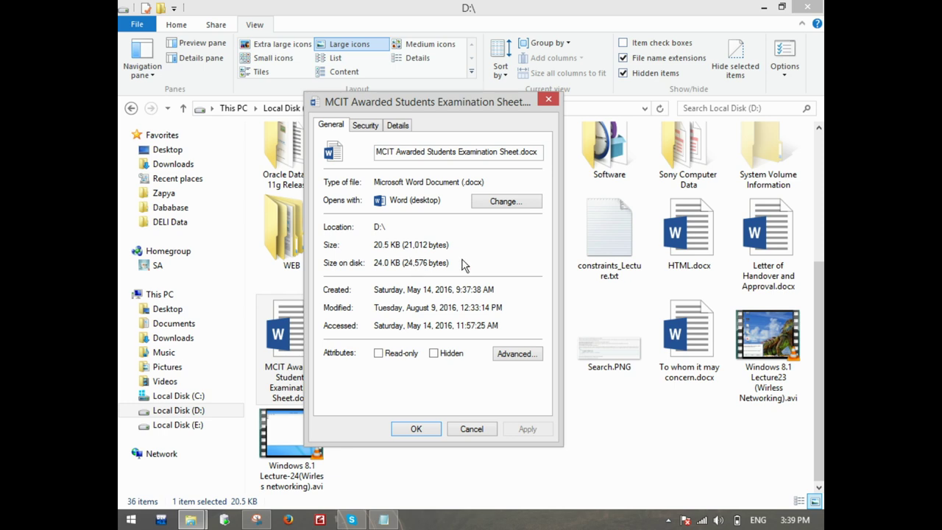
{"action": "left_click", "coordinate": [527, 357]}
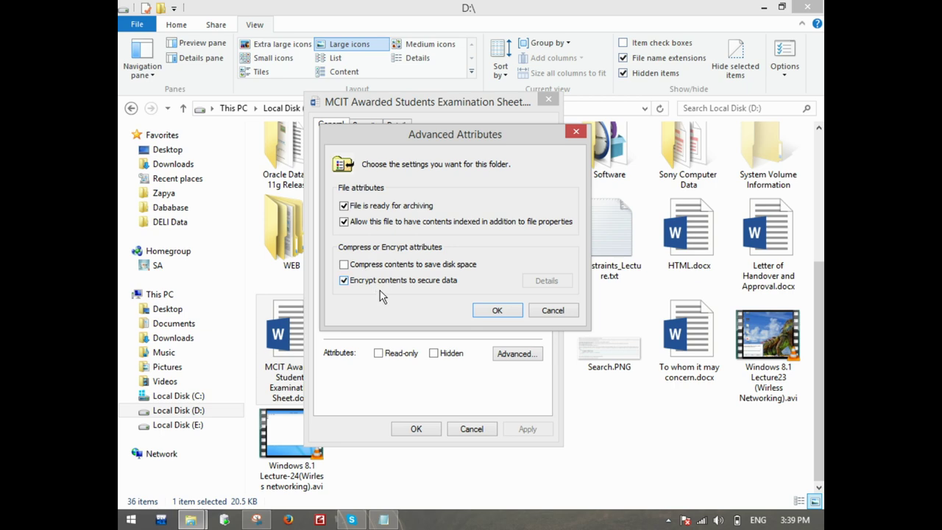
{"action": "left_click", "coordinate": [496, 310]}
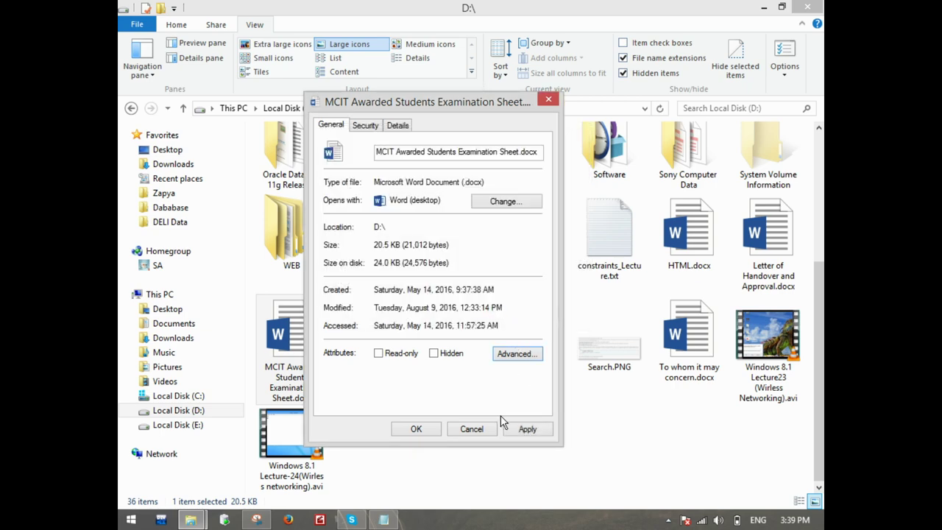
{"action": "left_click", "coordinate": [416, 429]}
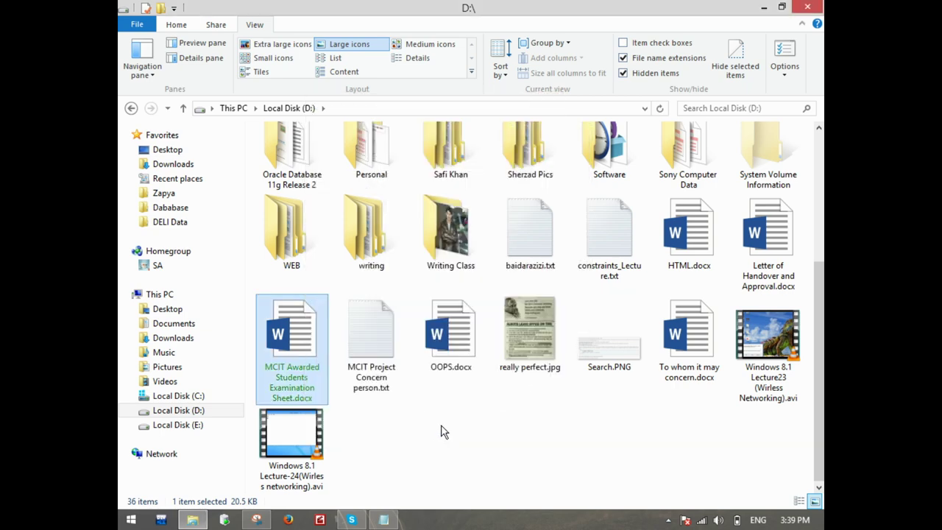
{"action": "left_click", "coordinate": [460, 445]}
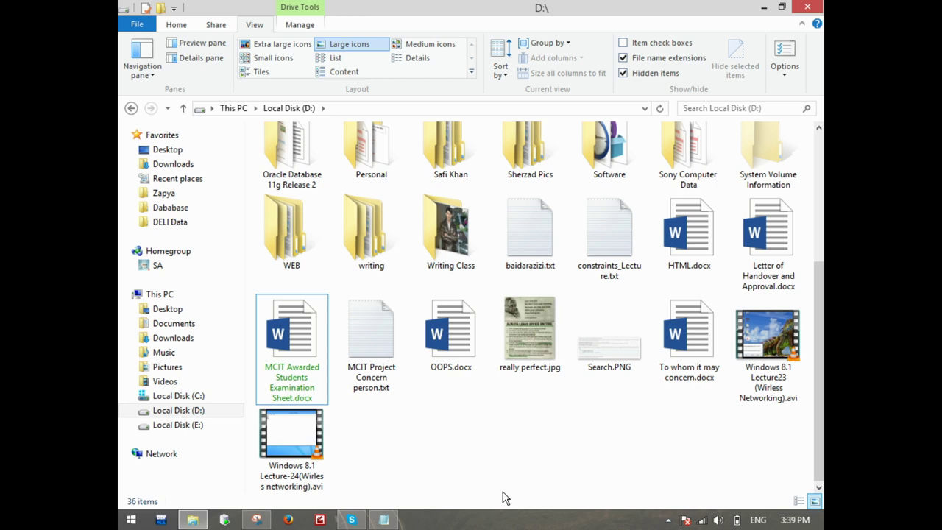
{"action": "left_click", "coordinate": [287, 336]}
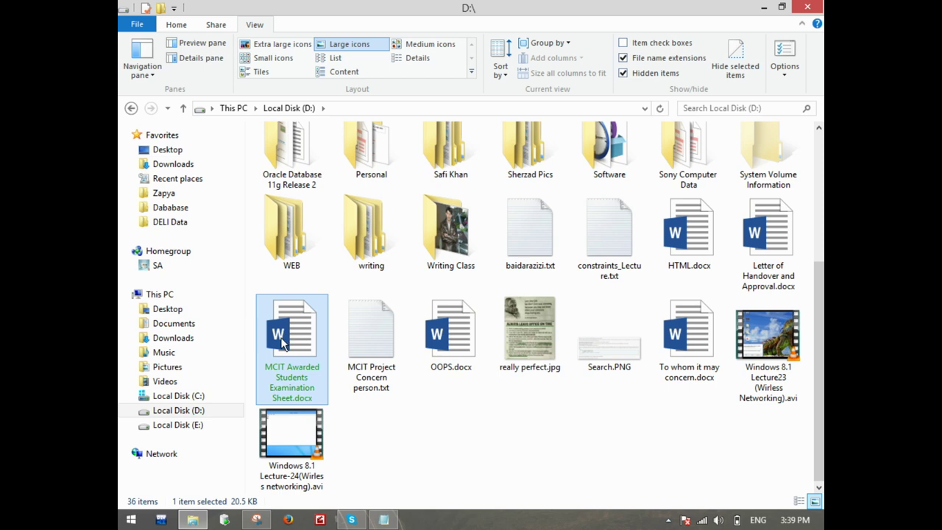
{"action": "mouse_move", "coordinate": [282, 345]}
{"action": "left_click", "coordinate": [389, 442]}
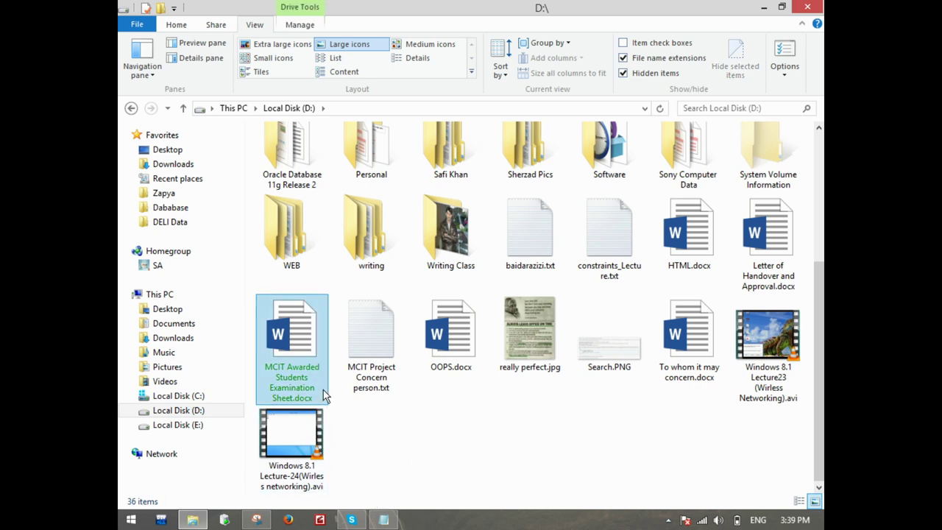
Turn off "Show encrypted or compressed NTFS files in color" in Folder Options and select the encrypted MCIT Awarded Students Examination Sheet.docx.
{"action": "left_click", "coordinate": [785, 53]}
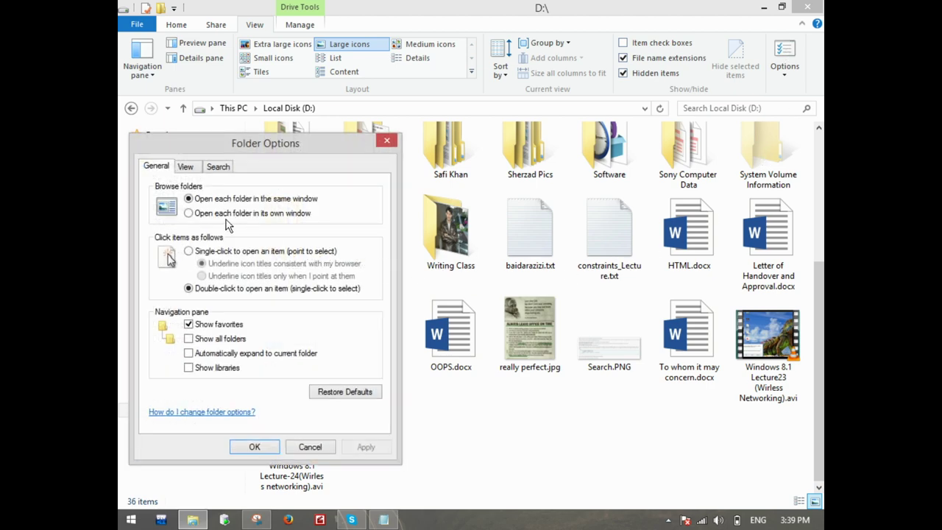
{"action": "left_click", "coordinate": [188, 168]}
{"action": "left_click_drag", "start_coordinate": [377, 312], "coordinate": [366, 347]}
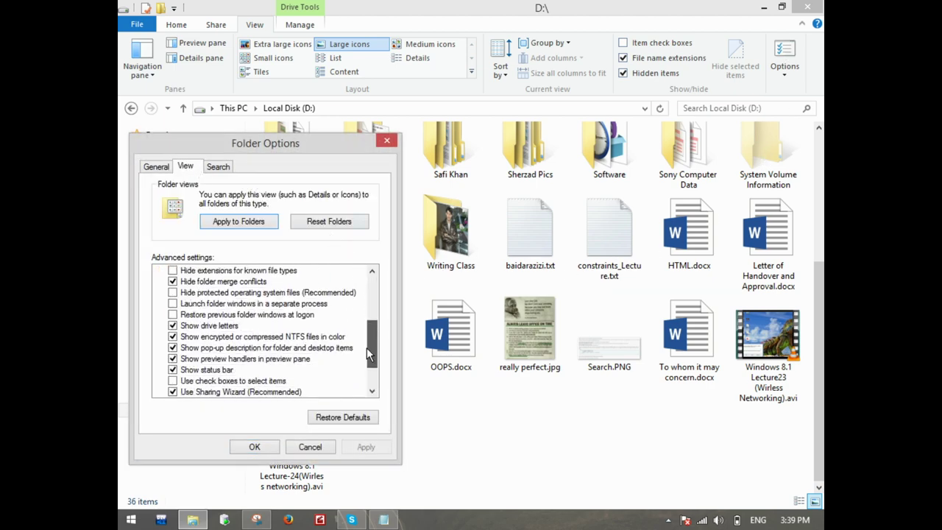
{"action": "left_click", "coordinate": [181, 337]}
{"action": "left_click", "coordinate": [246, 446]}
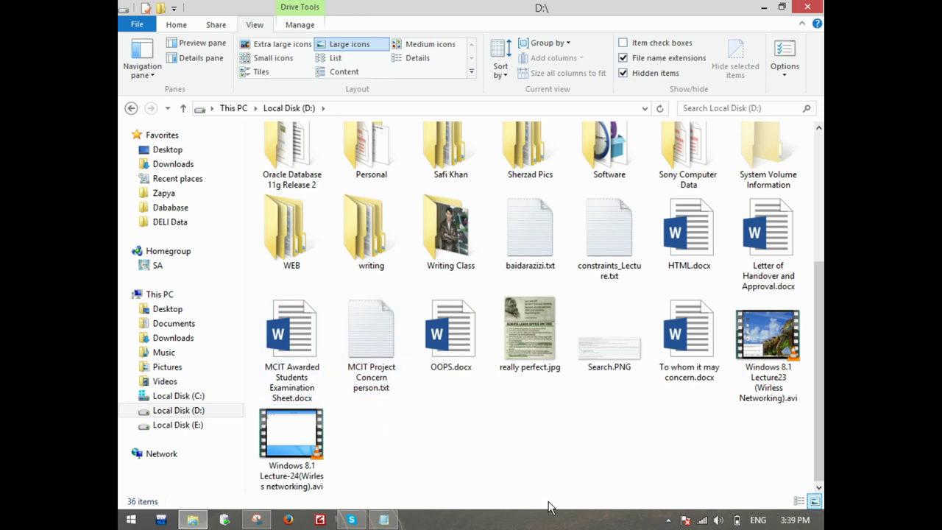
{"action": "left_click", "coordinate": [297, 347]}
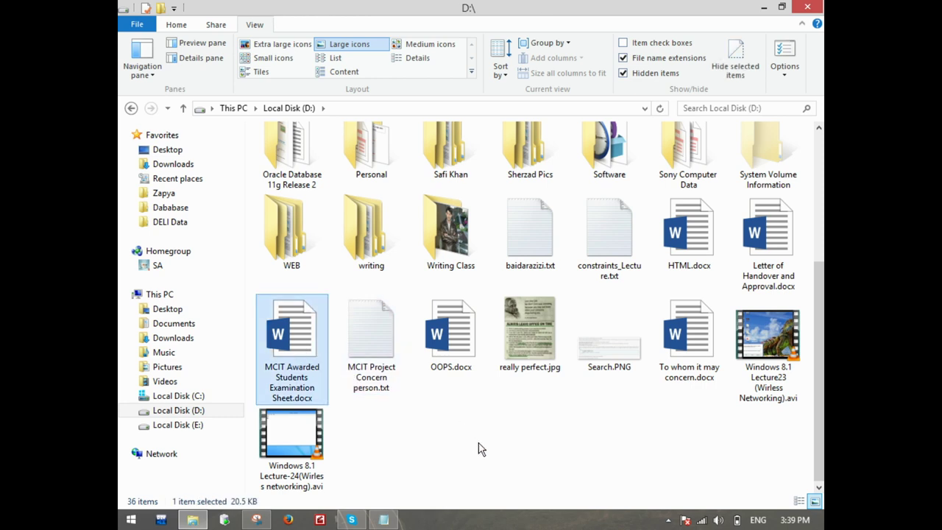